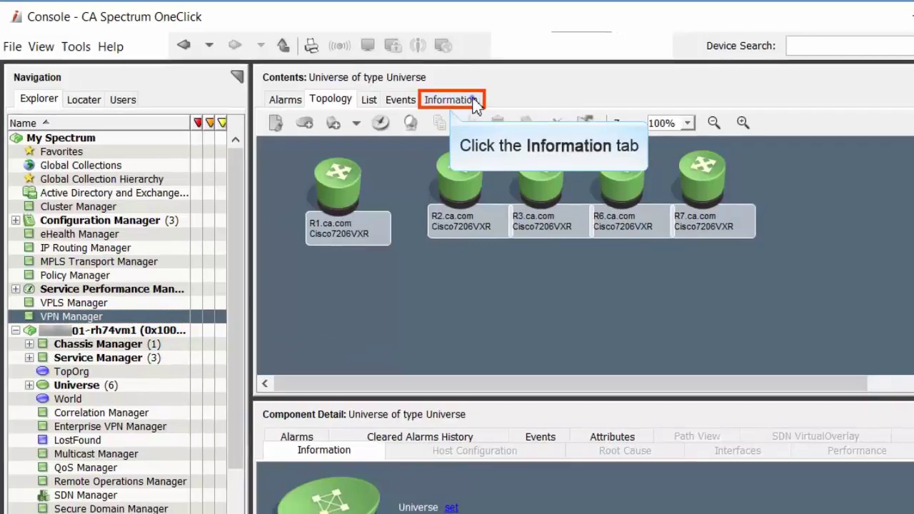
- Run VPN Discovery from the VPN Manager Information tab against the landscape
click(457, 102)
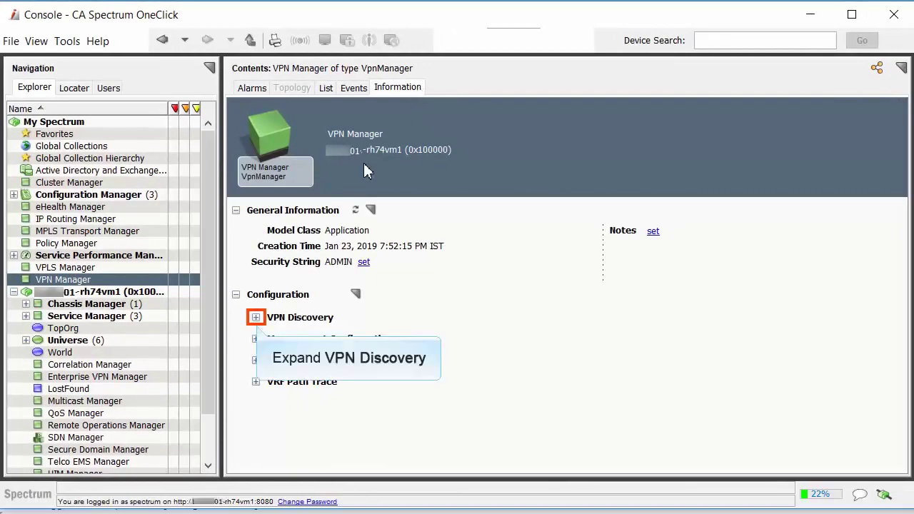
click(257, 319)
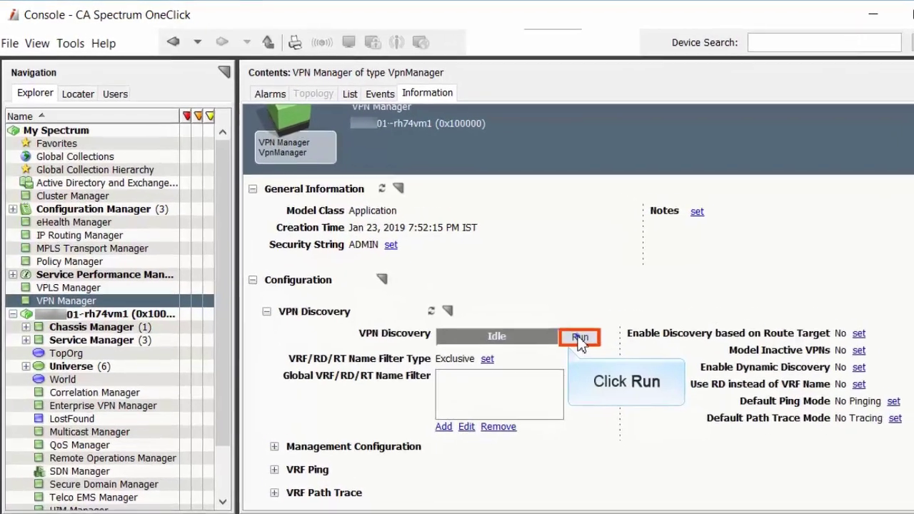
click(541, 312)
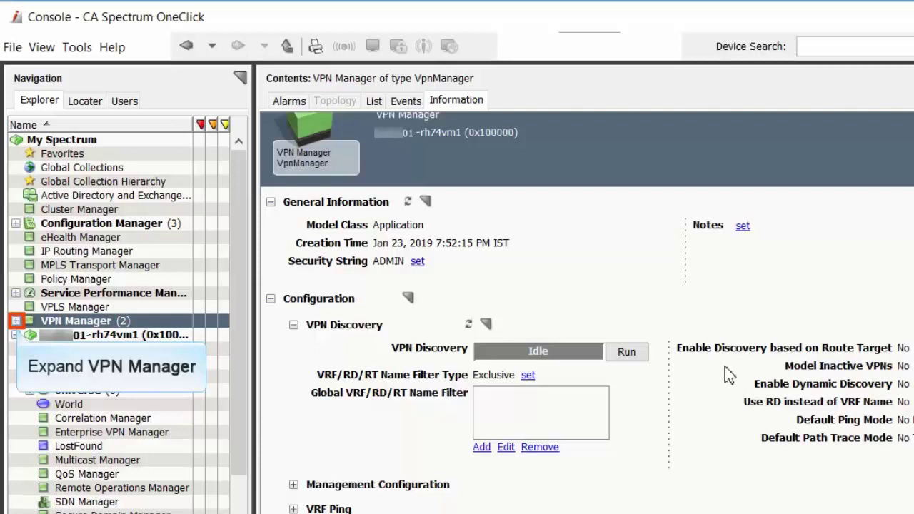
- Display the 10.0.1.0/24 DMVPN topology showing hub R1 with spokes R6 and R7
click(16, 321)
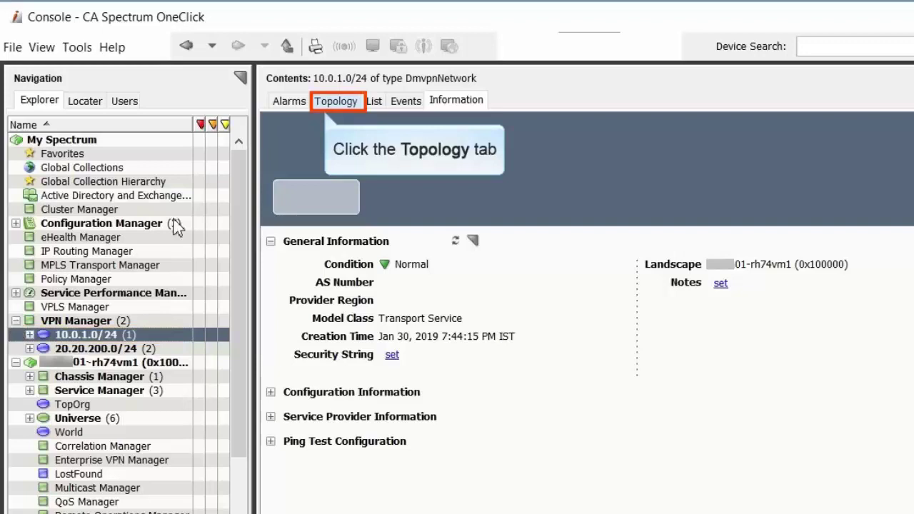
click(349, 102)
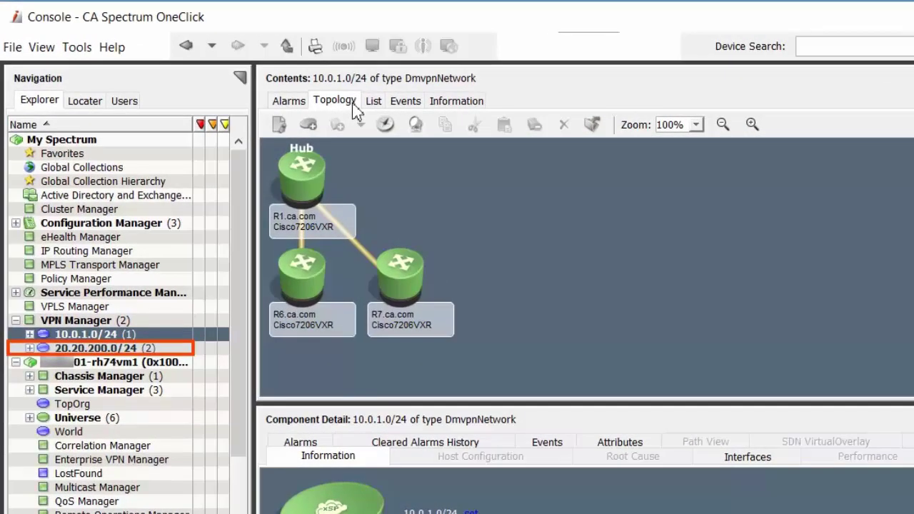
- Select 20.20.200.0/24 under VPN Manager to view hubs R2 and R3 with spokes R6, R7
click(140, 349)
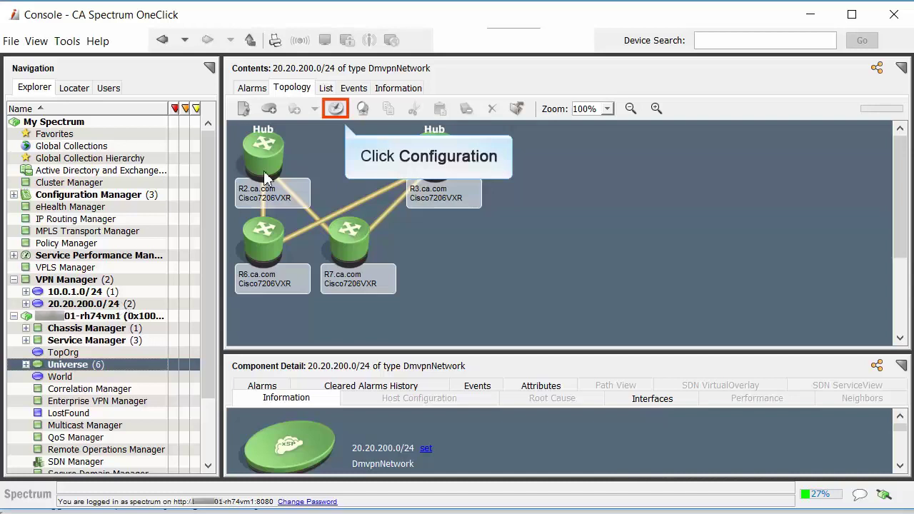
- Create a new discovery configuration named Configuration 2
click(335, 109)
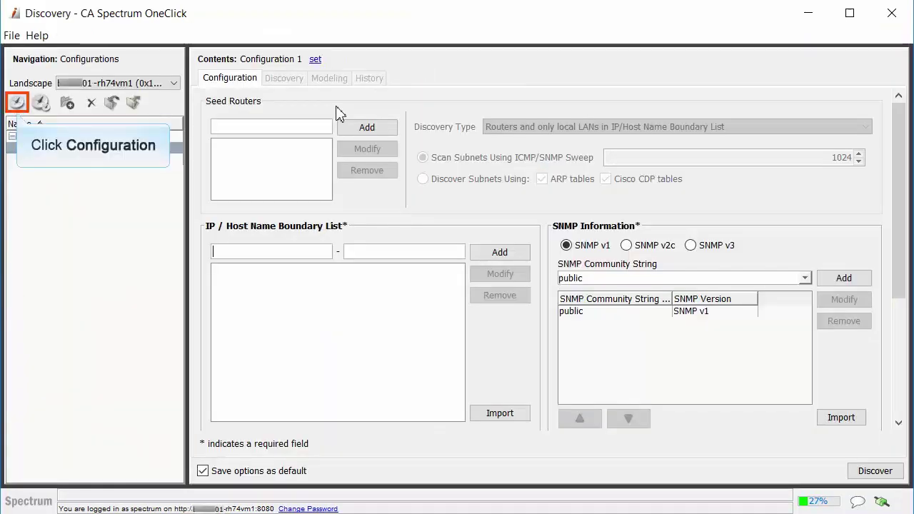
click(17, 103)
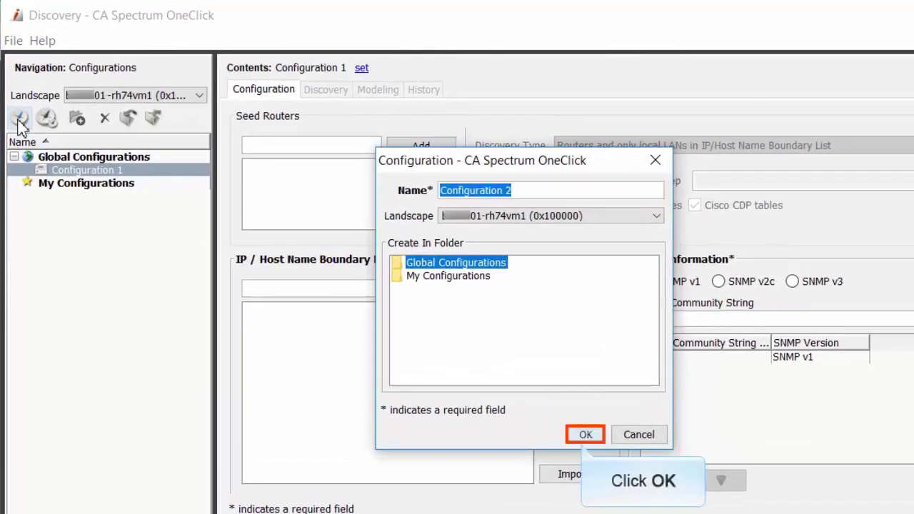
click(586, 434)
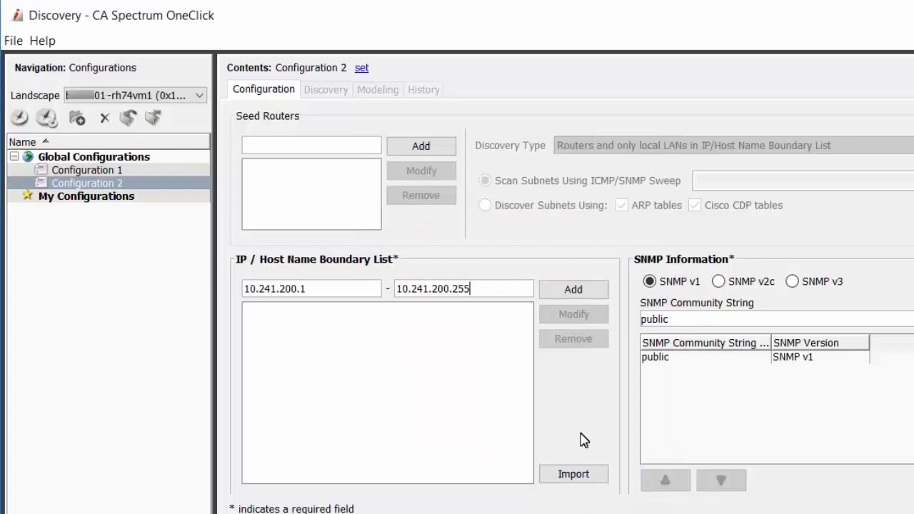
- Add the IP range 10.241.200.1 to 10.241.200.10 to the boundary list
key(BackSpace)
key(BackSpace)
key(BackSpace)
text(10)
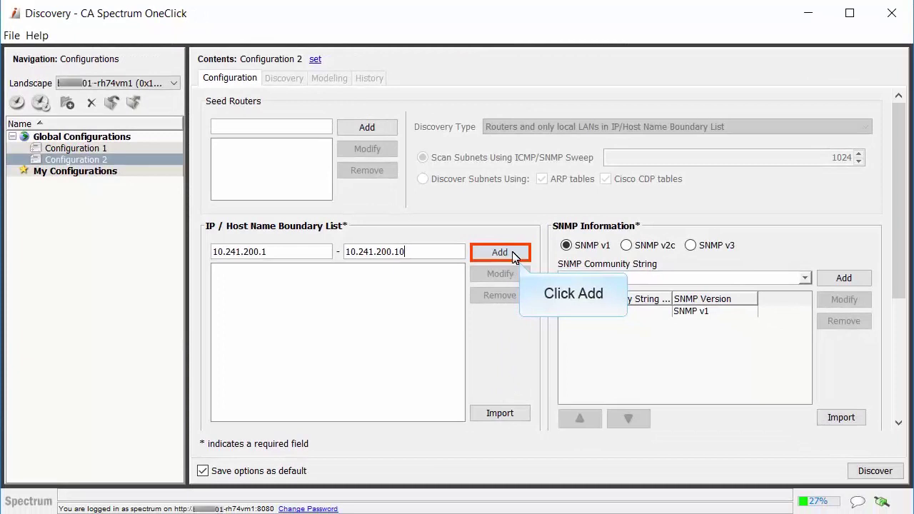
click(514, 253)
- Enable VPN in Configuration 2's Network Services modeling options and confirm both dialogs
click(899, 426)
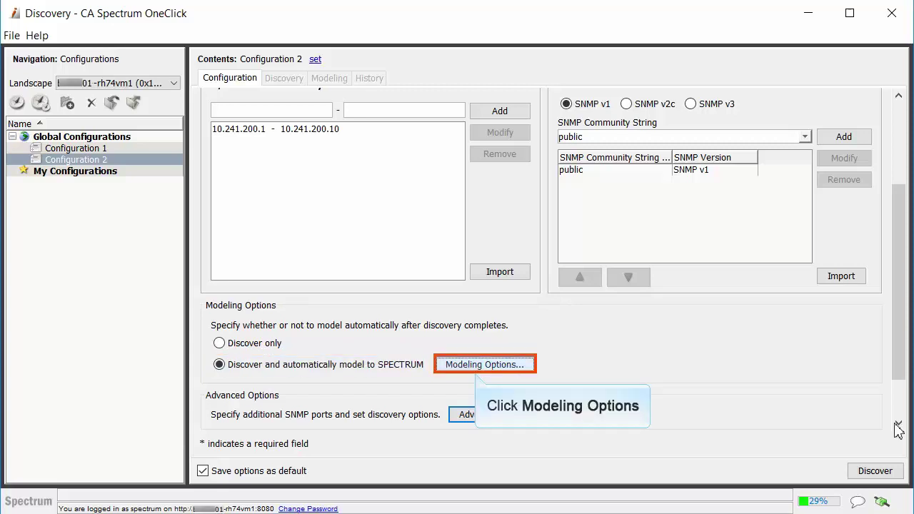
click(501, 364)
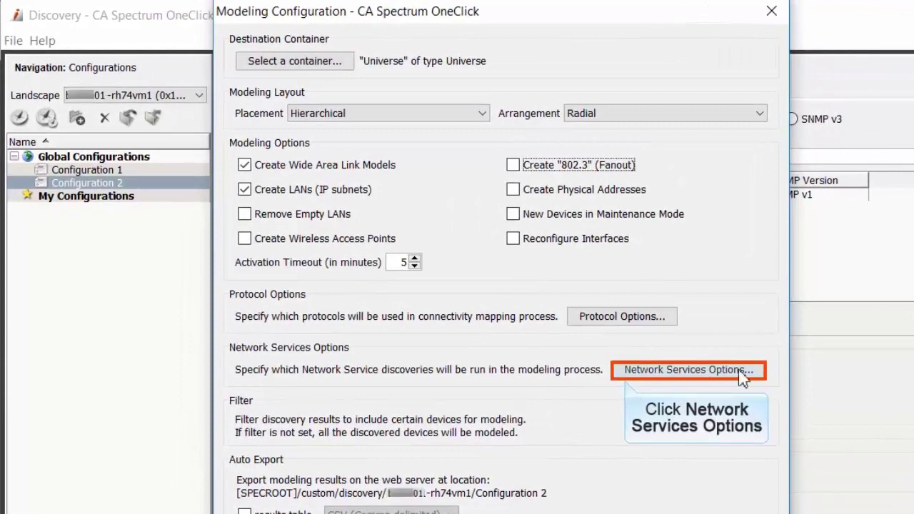
click(748, 371)
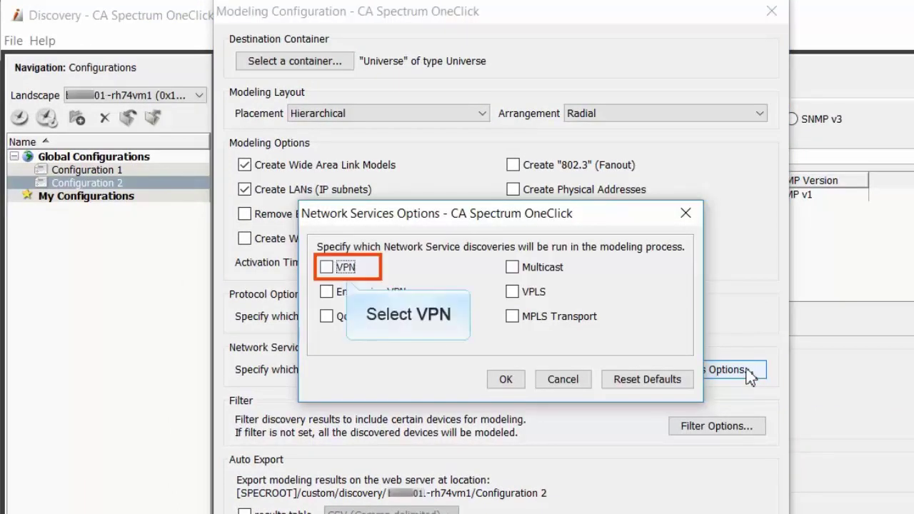
click(327, 268)
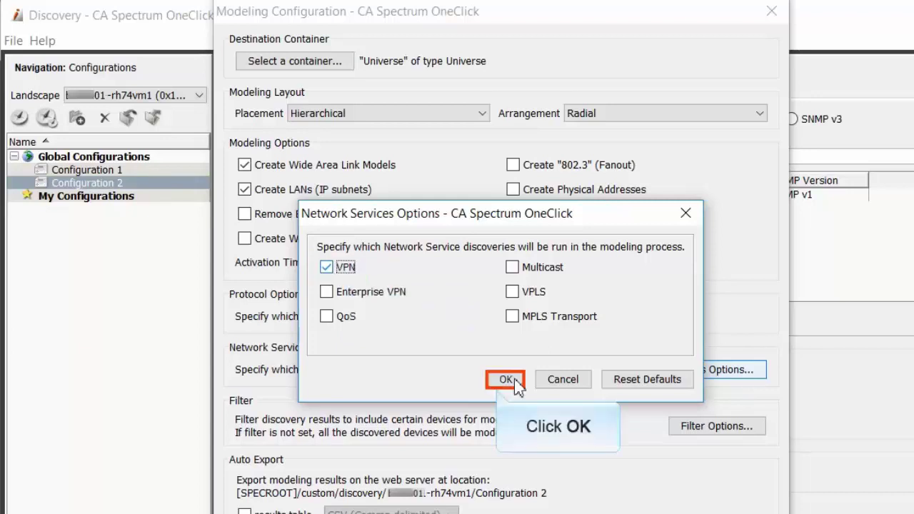
click(506, 379)
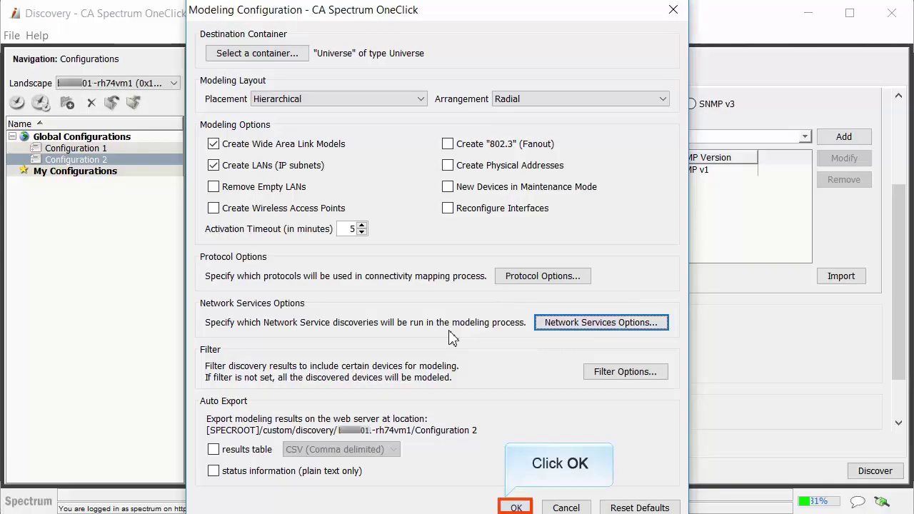
click(520, 508)
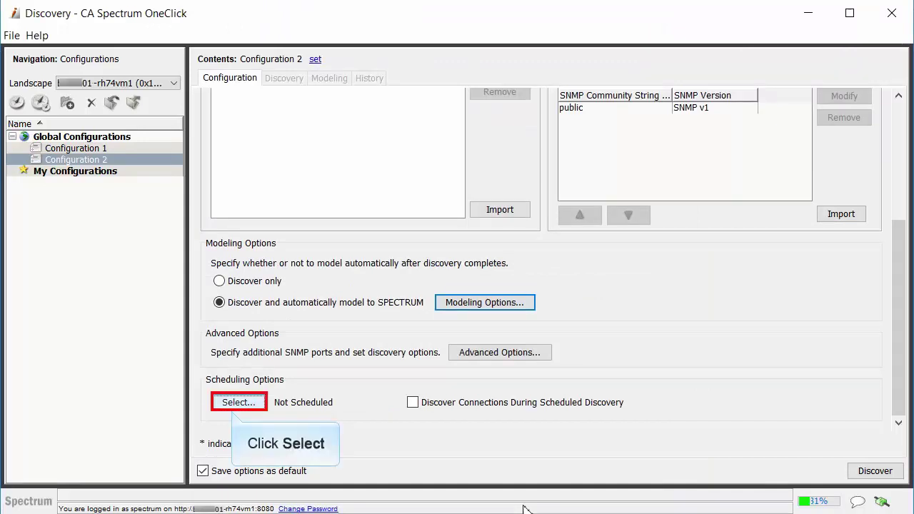
- Create the DailySche schedule running every weekday at 2:46 PM for Configuration 2
click(256, 403)
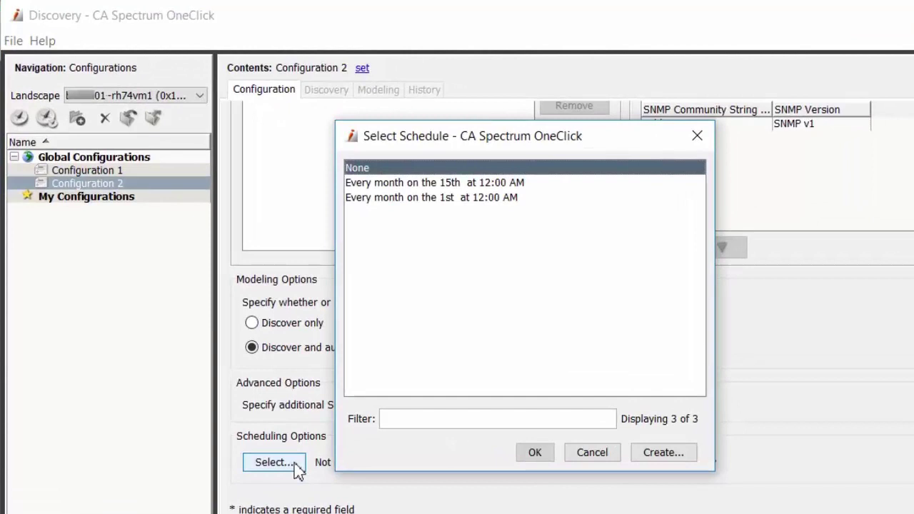
click(683, 453)
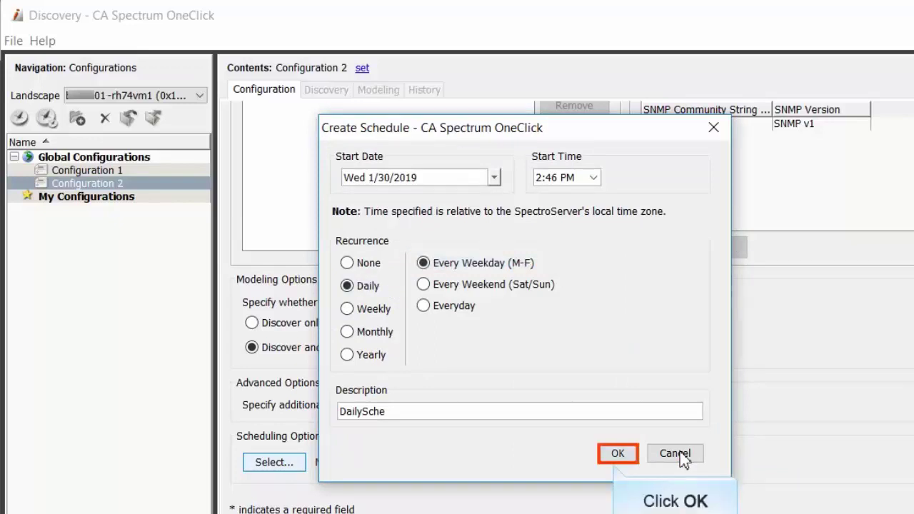
click(616, 455)
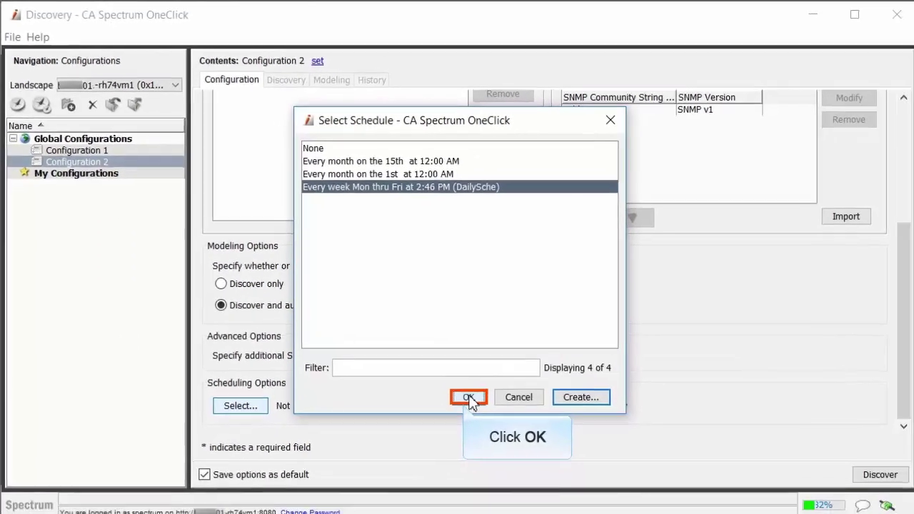
- Apply the DailySche schedule to Configuration 2's scheduling options
click(468, 397)
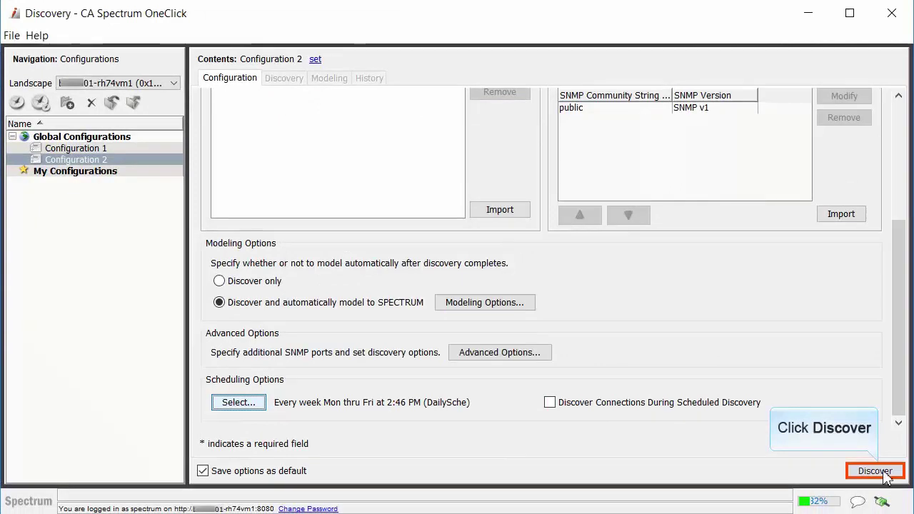